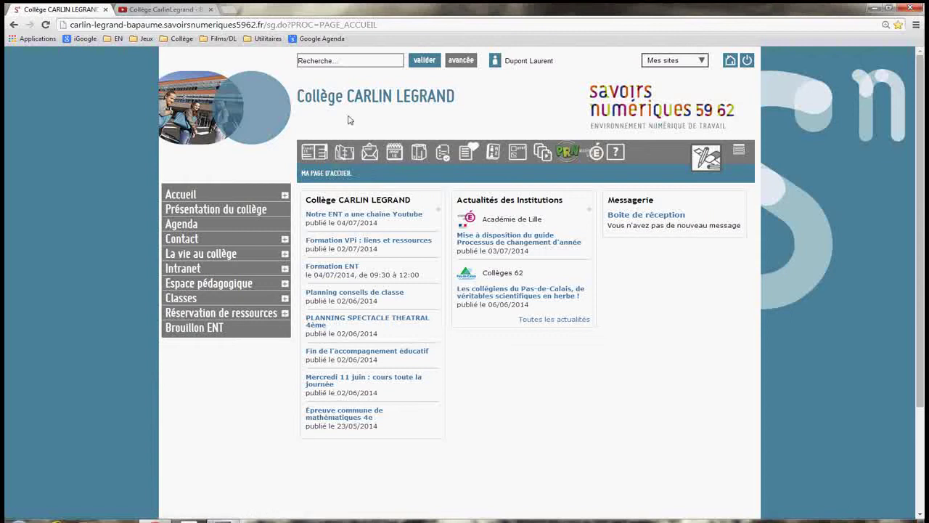
Open the Cahier de textes and go to the 5EME2 session on Thursday 3 July 2014 at 13h55
click(321, 158)
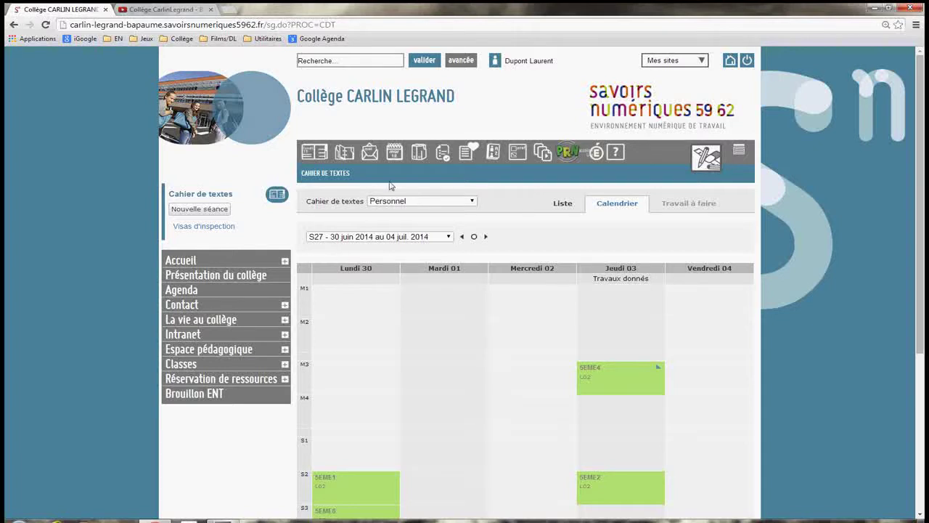
scroll(389, 205, down, 3)
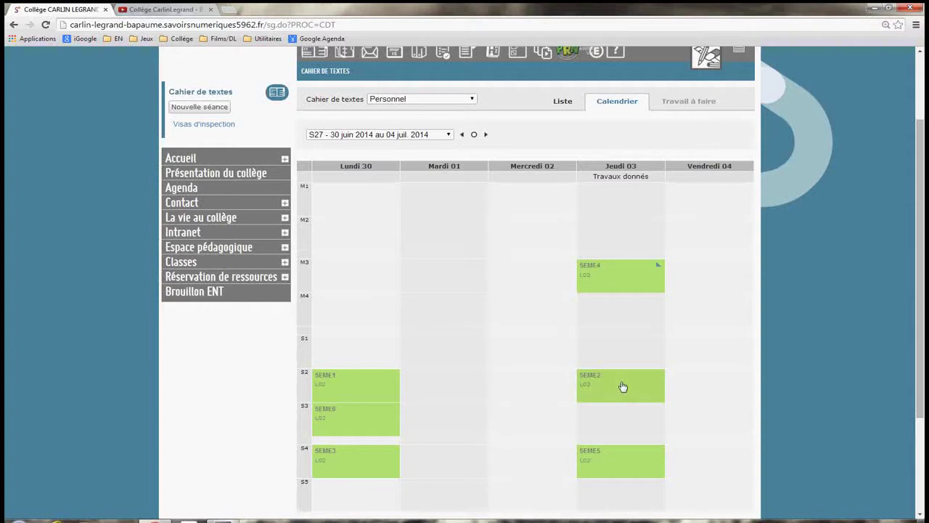
click(625, 384)
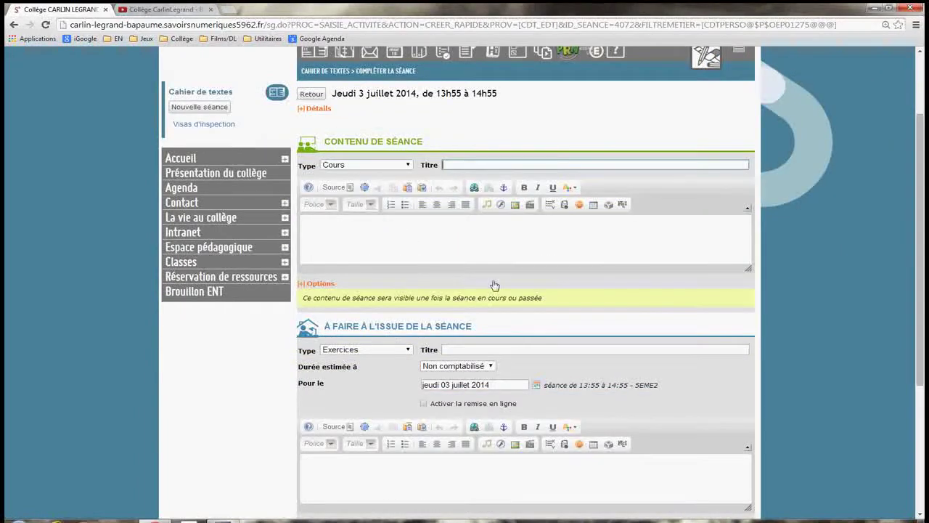
Fill in the session content with type Cours, title "La 2nde Guerre mondiale" and body text "Chapitre I"
click(409, 167)
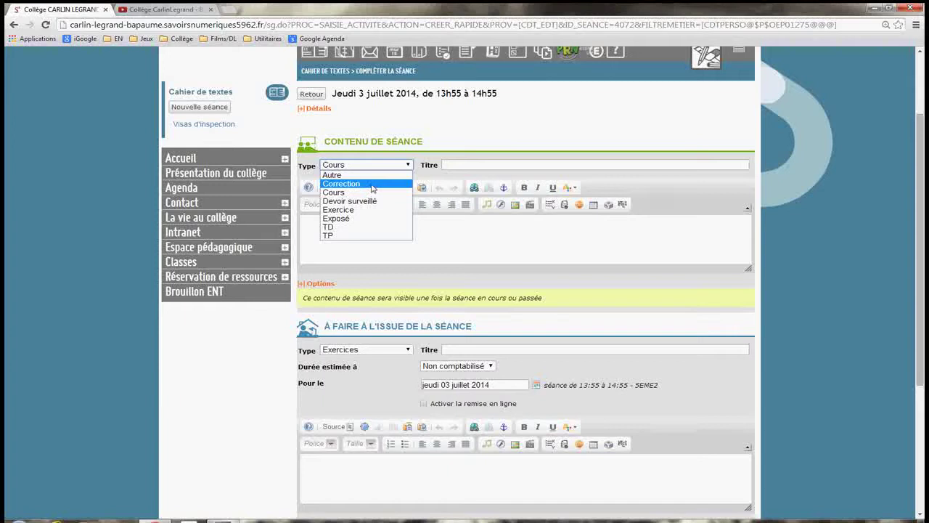
click(410, 192)
click(459, 164)
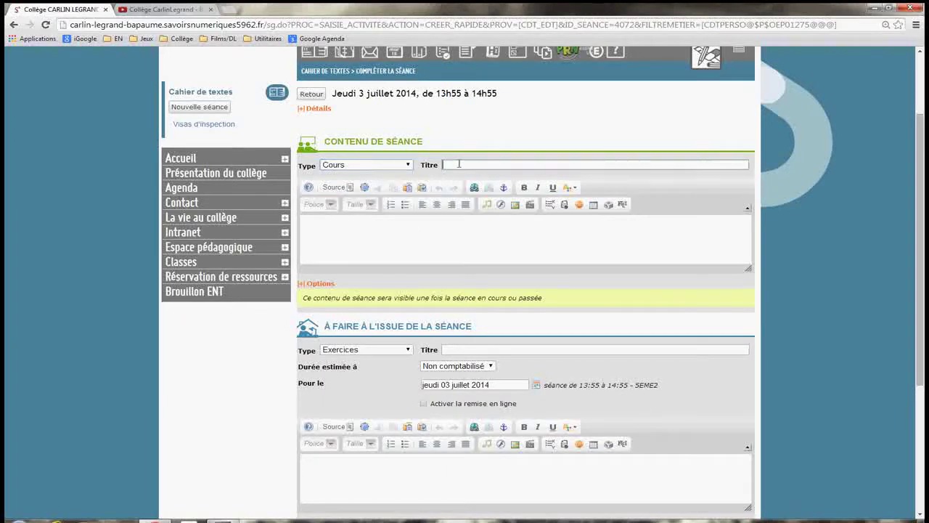
text(La 2nde Guerre mondiale)
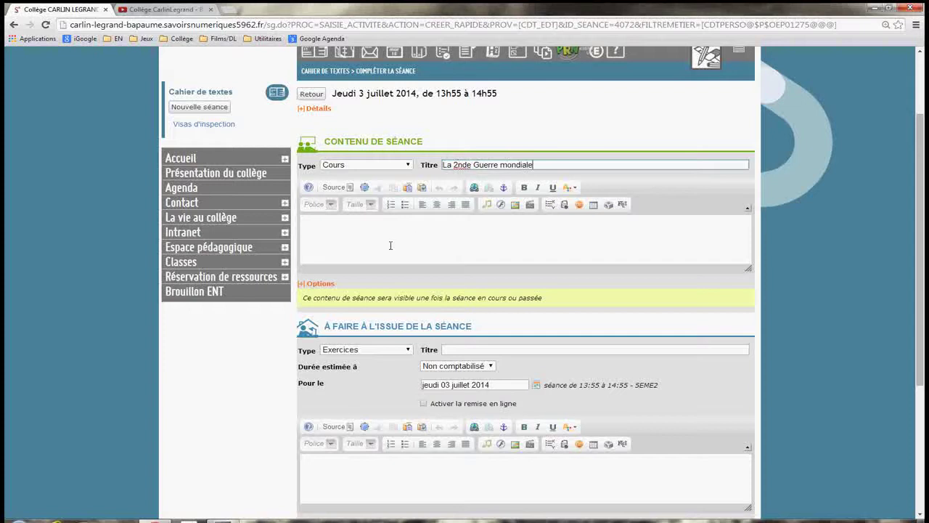
click(384, 233)
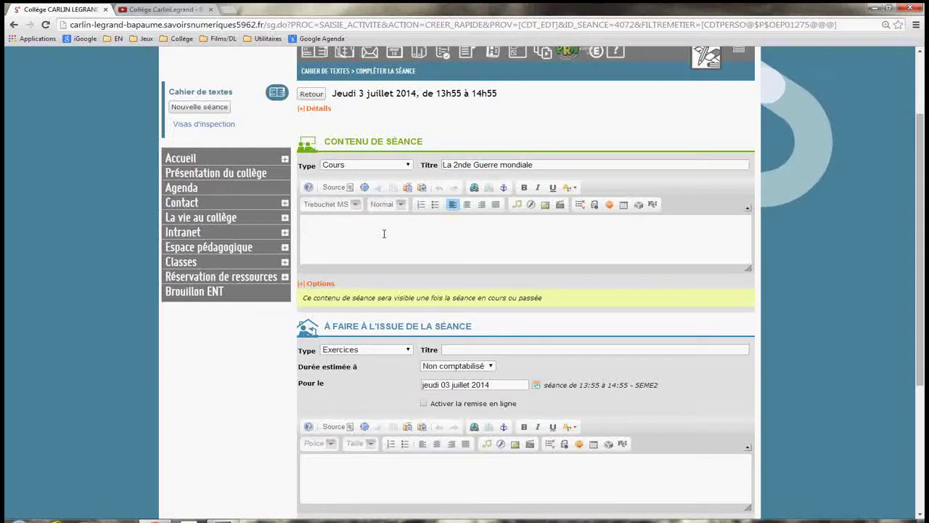
text(Chapitre I)
Expand the session content options and examine the attachment sources, both the personal folder and local files, without attaching anything
click(306, 285)
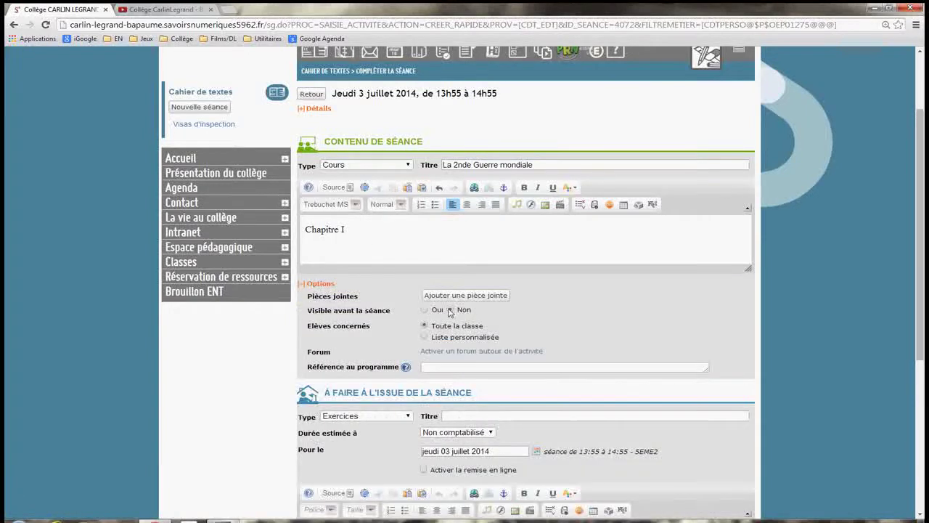
click(455, 296)
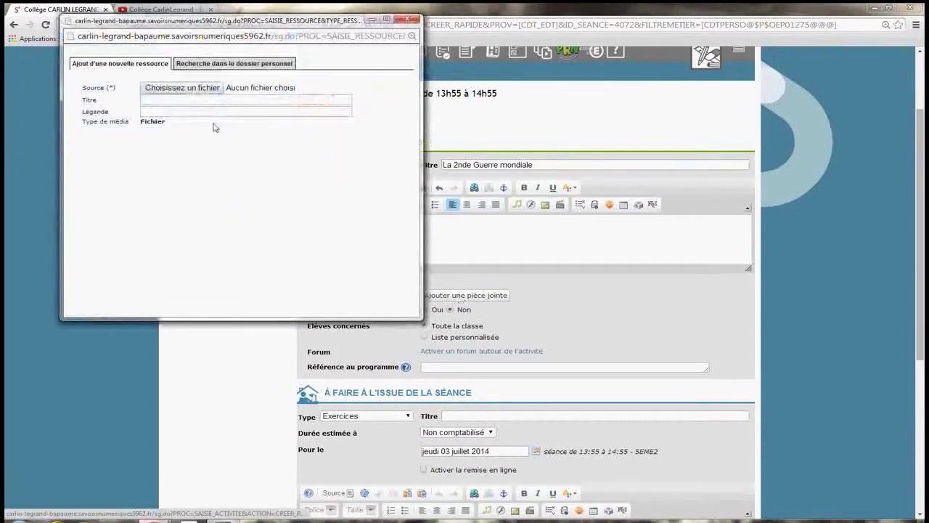
click(190, 67)
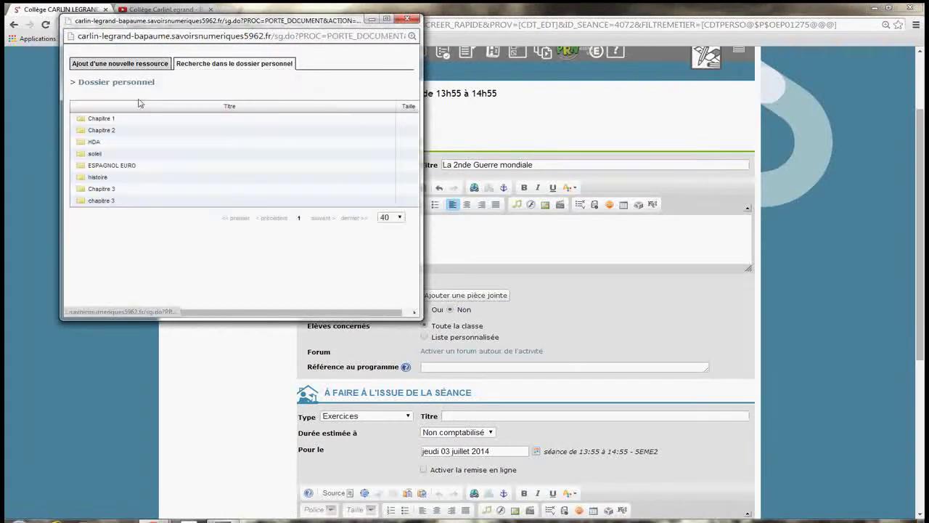
click(101, 67)
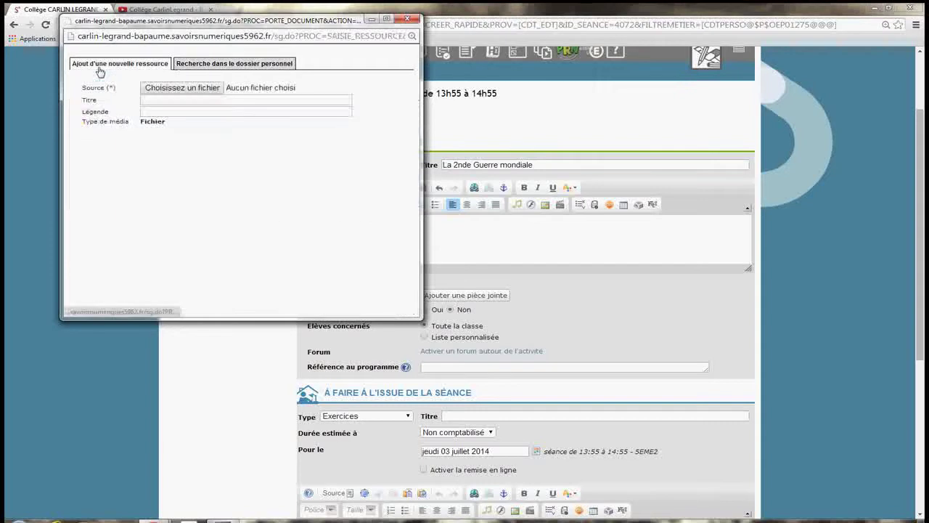
click(181, 88)
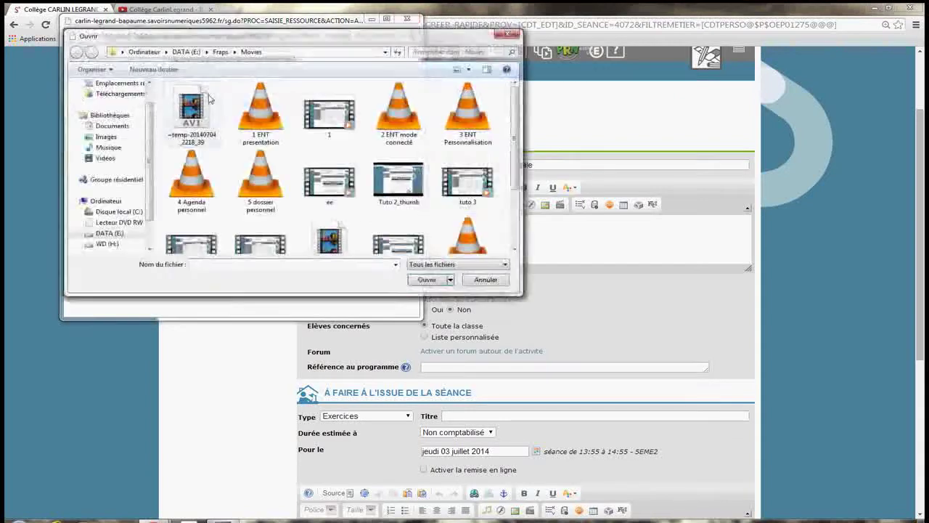
click(508, 34)
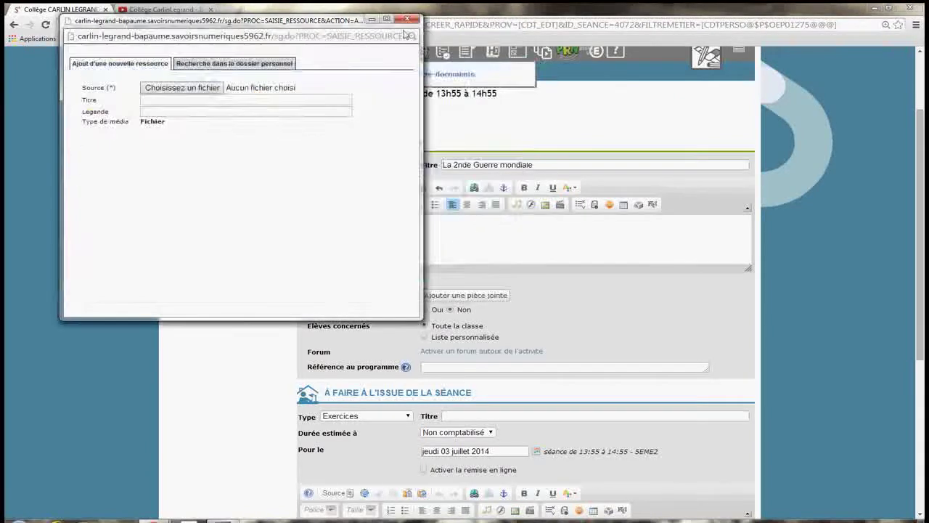
click(405, 22)
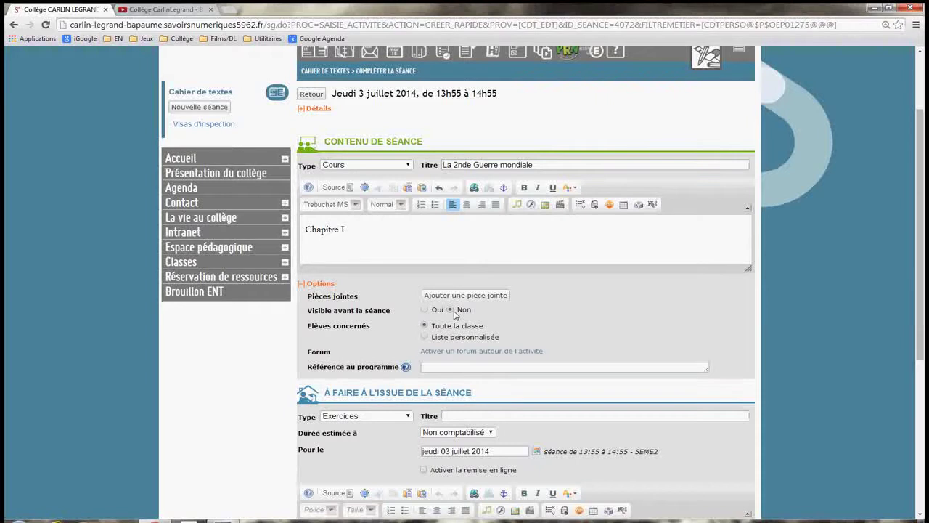
Set the work due after the session to type Exercices with the title "Exercice 1"
scroll(455, 314, down, 1)
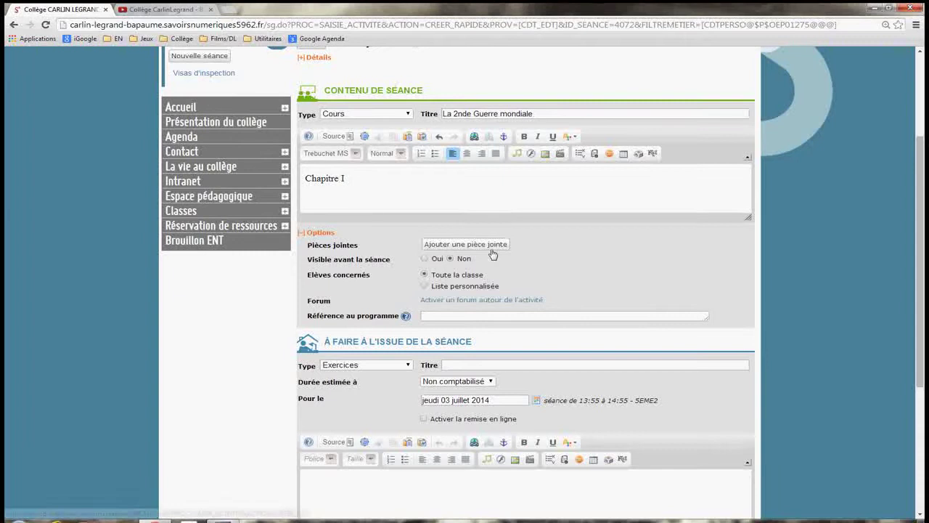
scroll(494, 271, down, 1)
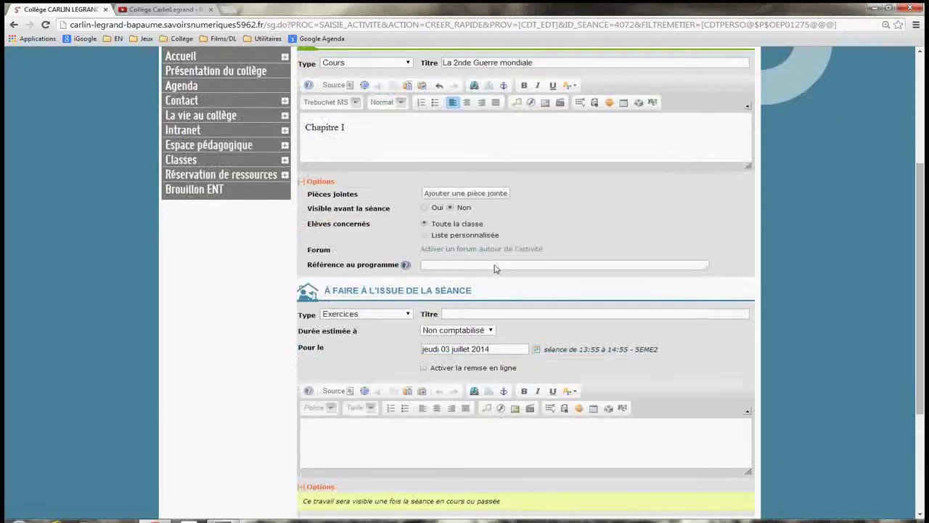
scroll(494, 271, down, 1)
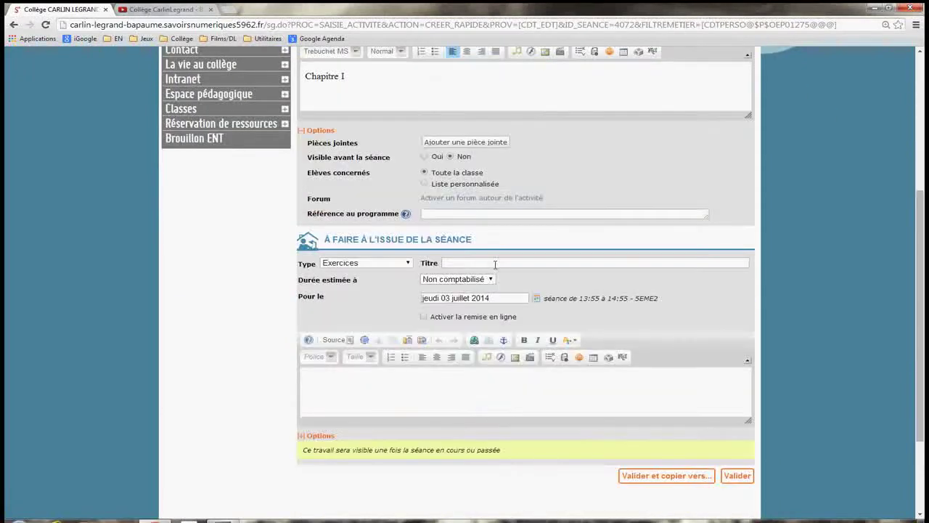
click(407, 264)
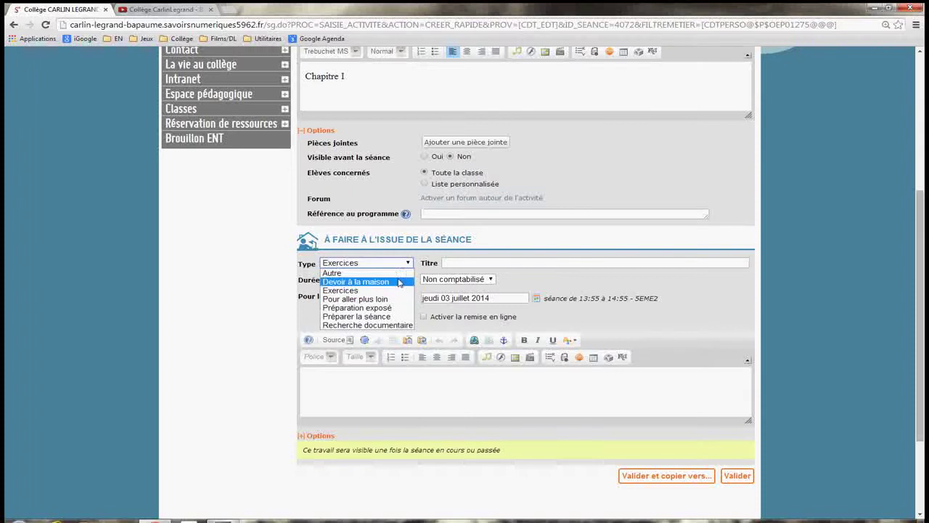
click(362, 291)
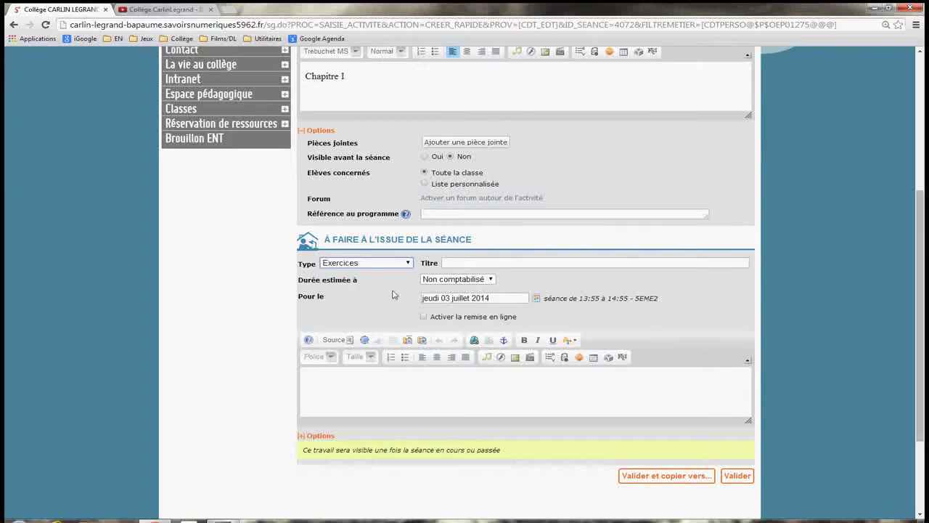
click(465, 263)
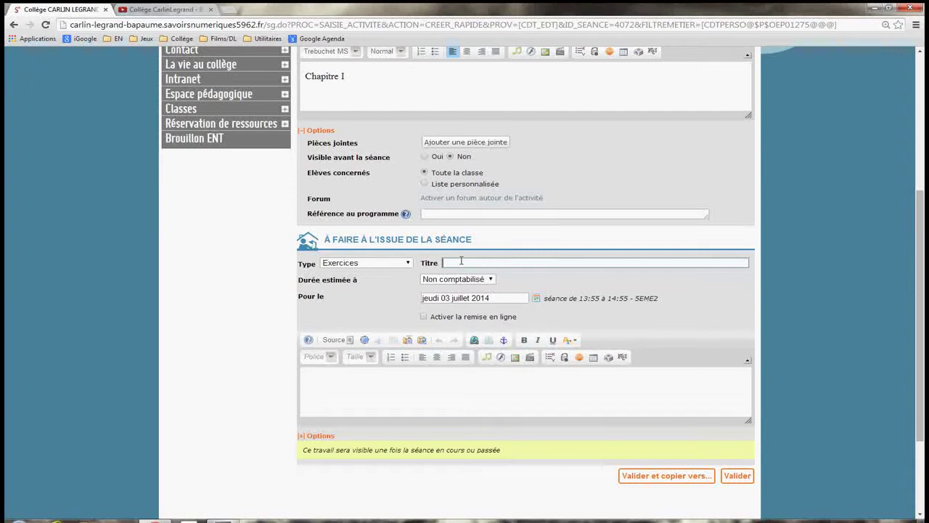
text(Exercice 1)
Enter "Exercice 1 de la photocopie" as the description of the work due after the session
click(372, 392)
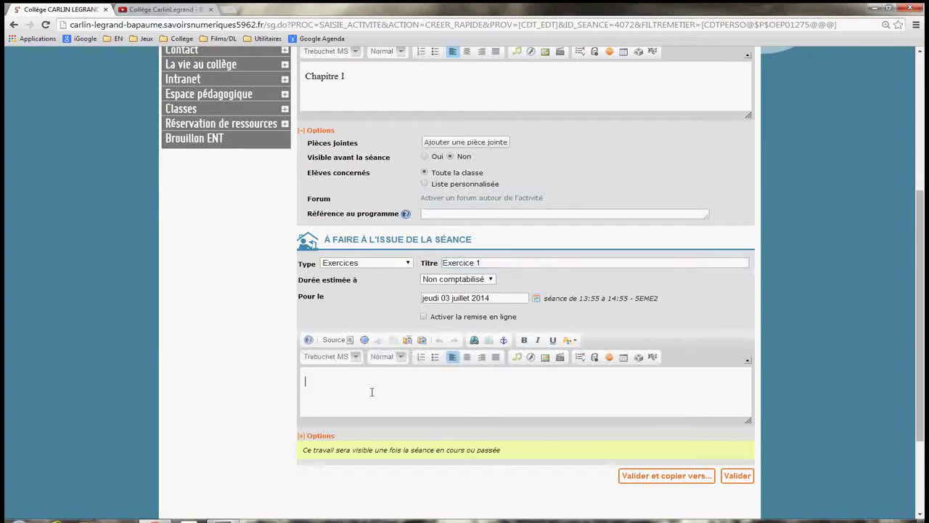
text(Exercice )
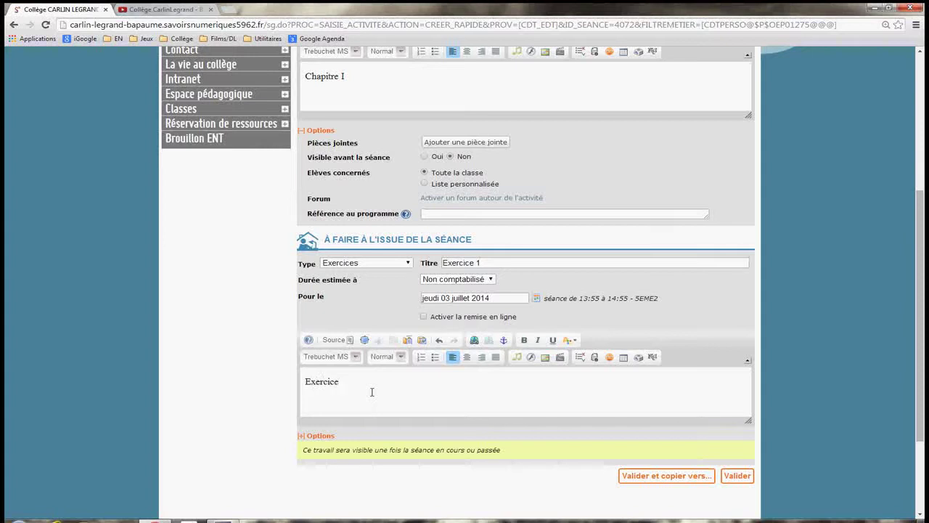
text(1 de )
text(la photo)
text(cop)
key(BackSpace)
text(opie)
In the homework options, restrict the assignment to a custom list containing the first two named students of the class
click(345, 432)
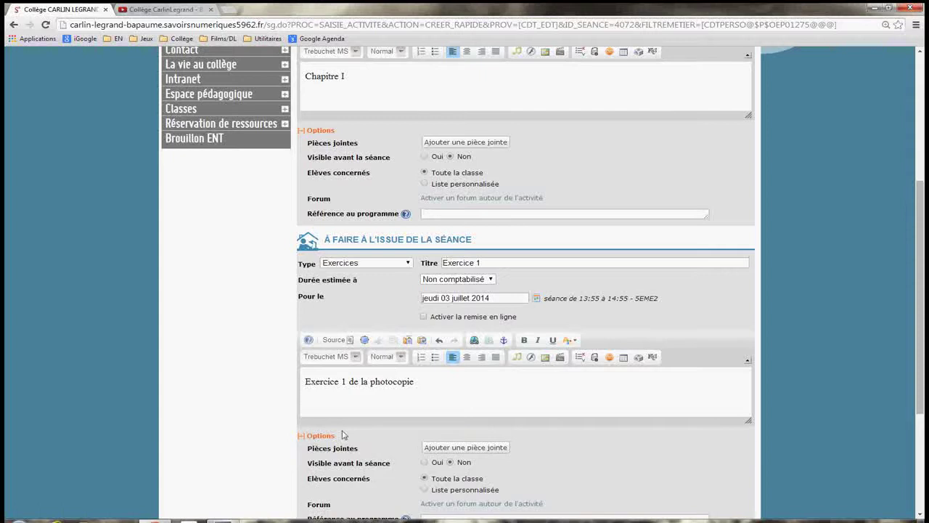
scroll(346, 434, down, 2)
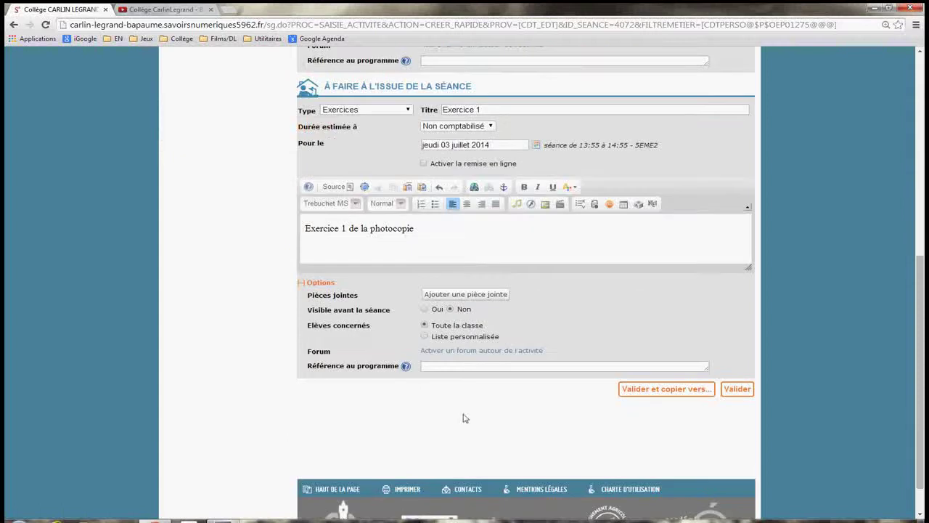
click(434, 338)
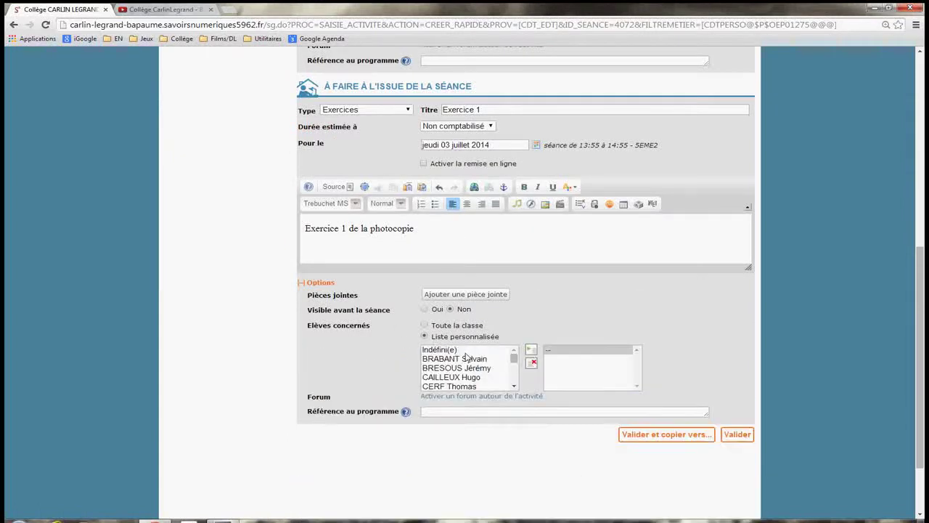
scroll(469, 359, down, 5)
scroll(469, 311, up, 2)
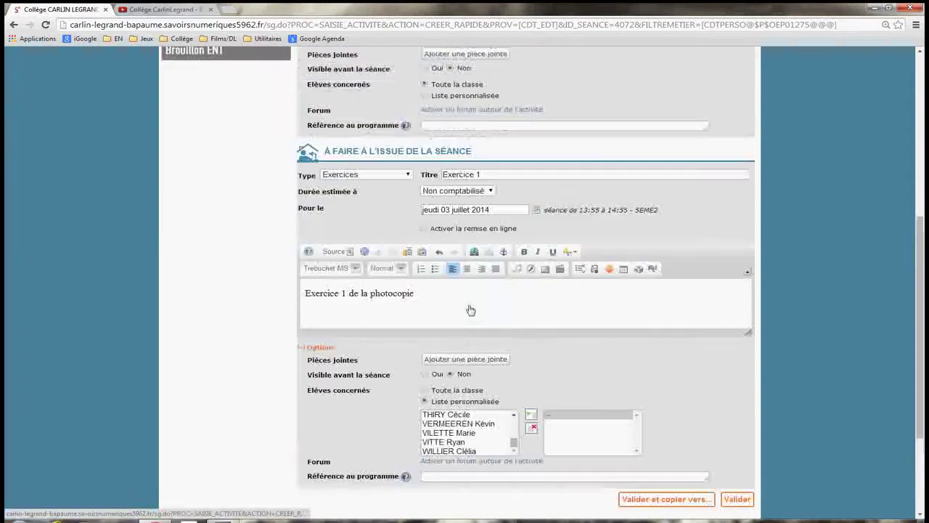
scroll(472, 426, up, 5)
scroll(472, 427, up, 3)
click(472, 423)
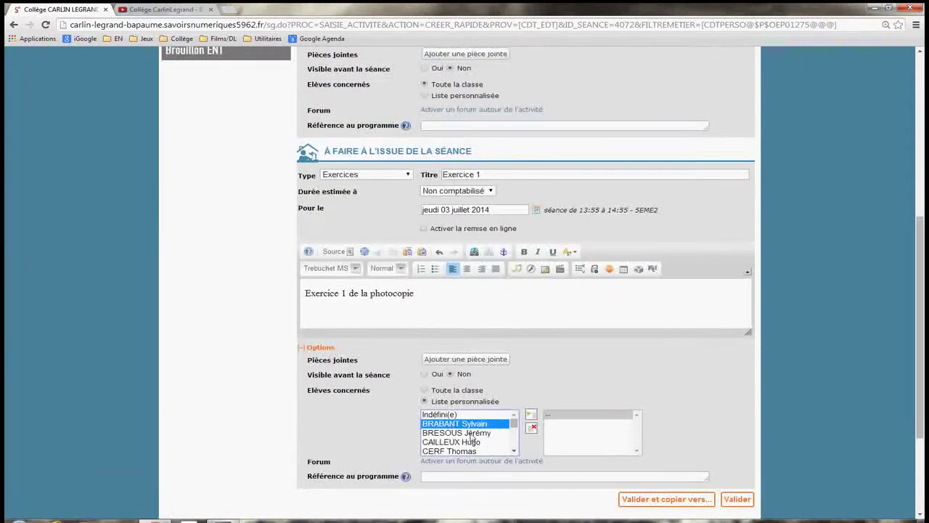
ctrl+click(477, 434)
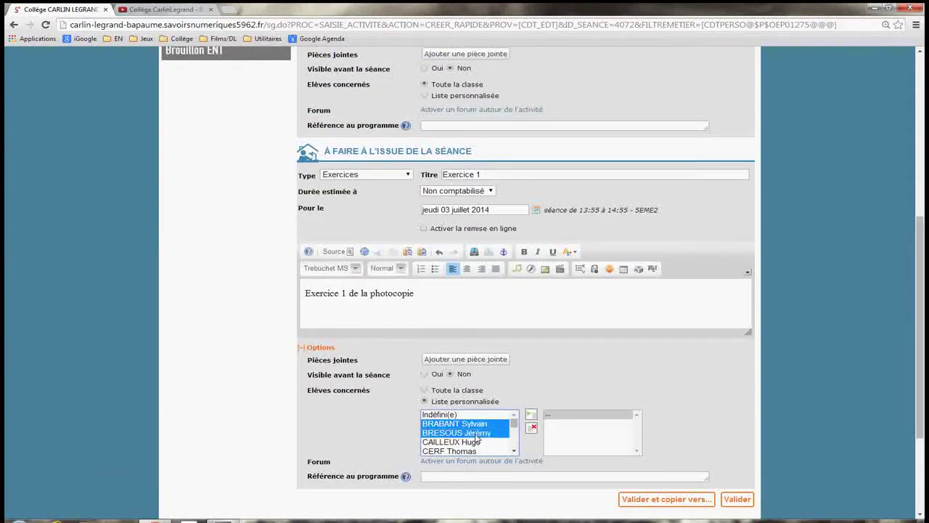
click(530, 414)
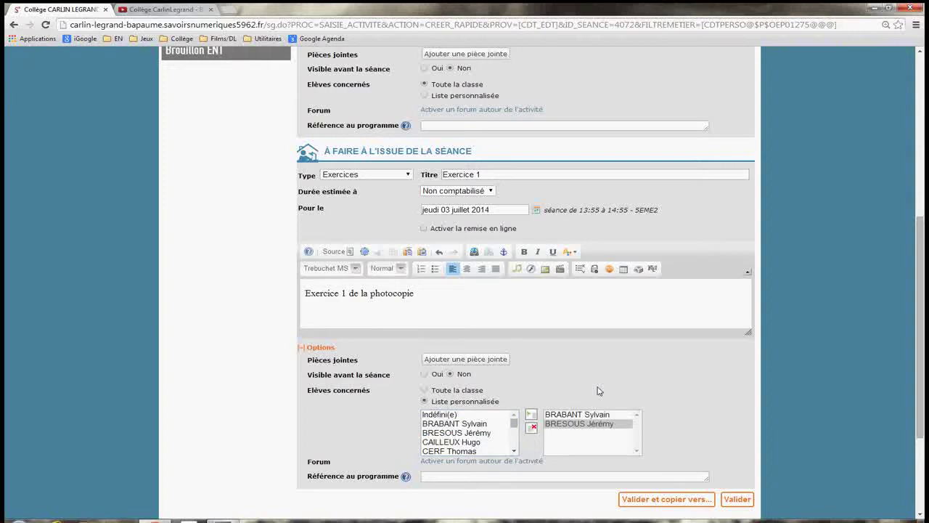
Review the completed form and validate the session content and homework
scroll(465, 347, up, 2)
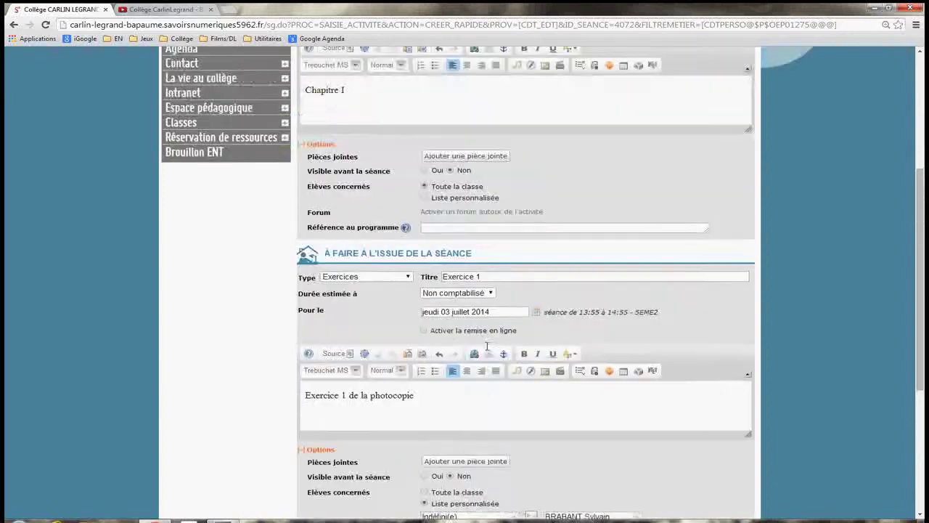
scroll(464, 347, down, 3)
click(737, 447)
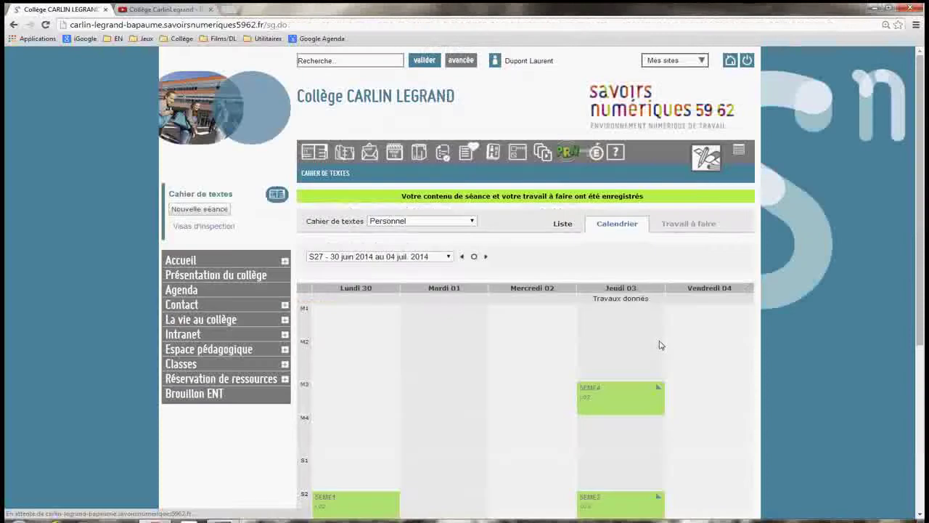
Add work due for Thursday's 13h55 5EME2 session, titled "Exercice 2" with the description "Exercice 2 de la photocopie"
scroll(659, 342, down, 2)
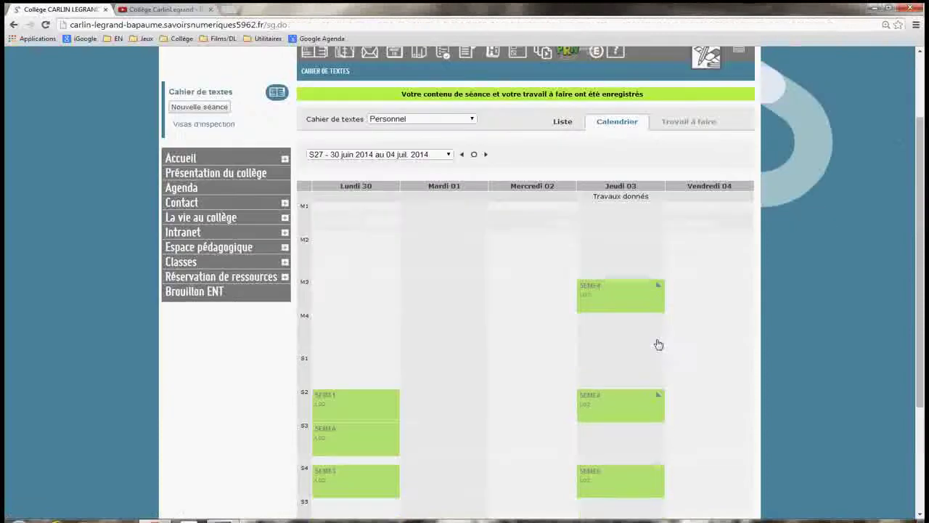
click(630, 402)
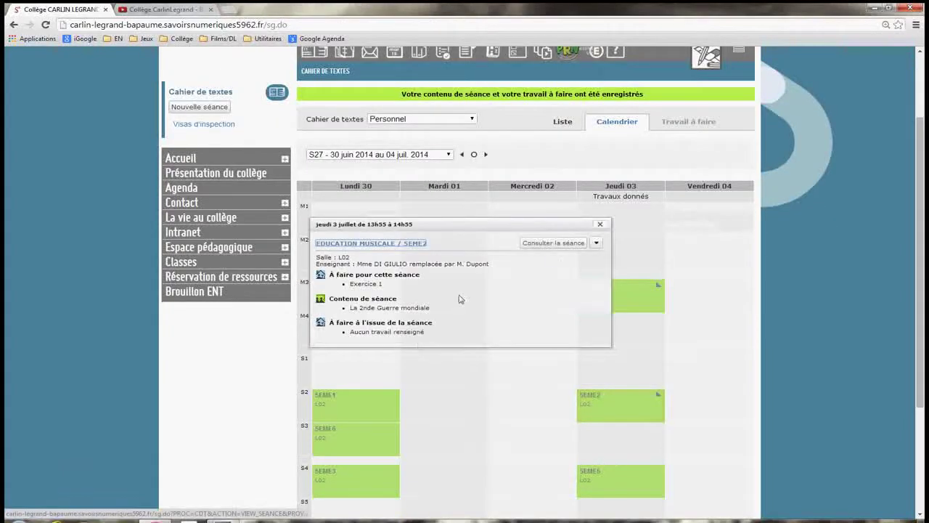
click(597, 244)
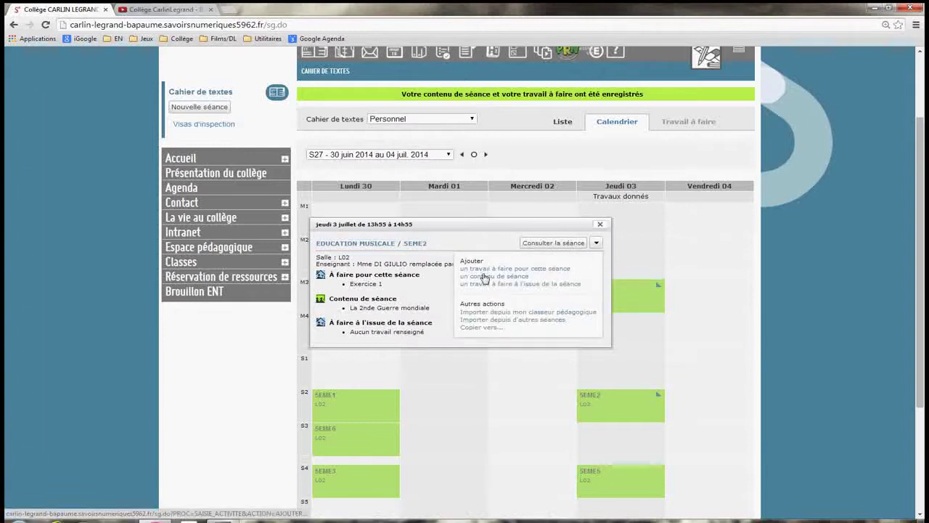
click(485, 269)
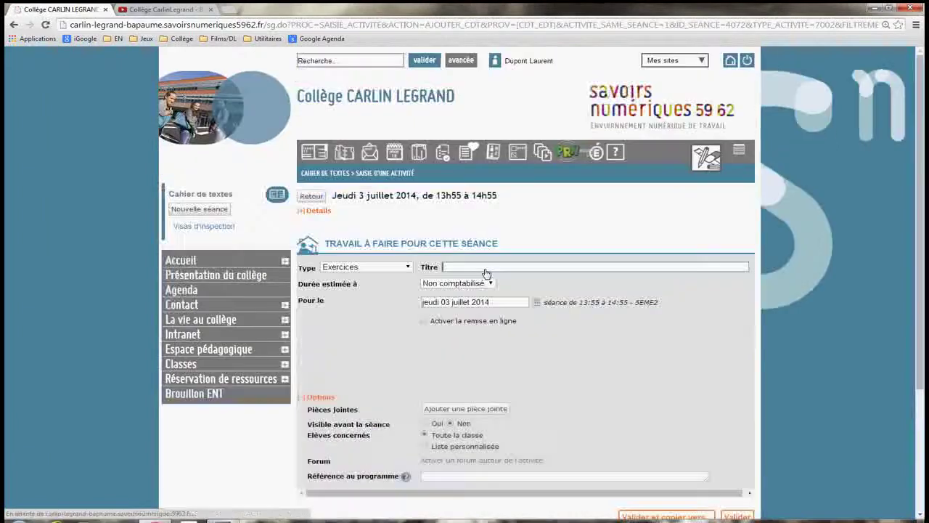
scroll(438, 142, down, 2)
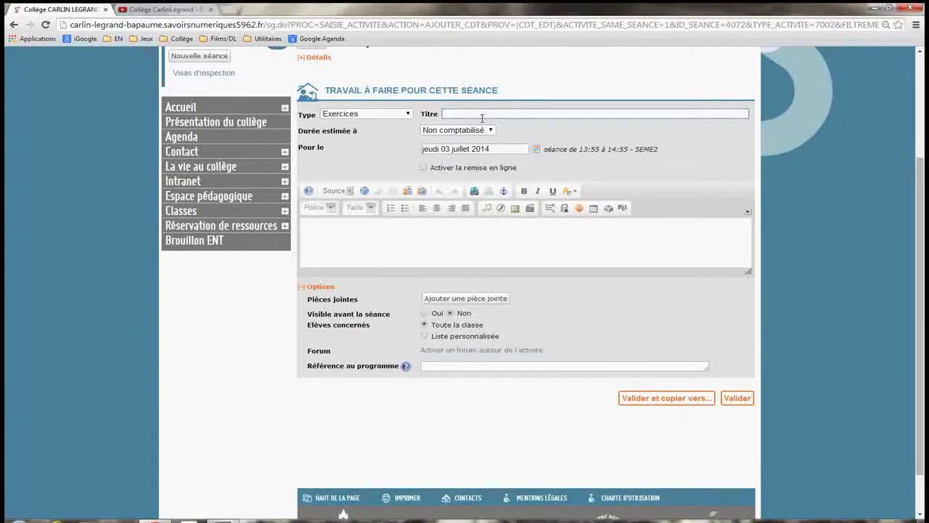
text(Exercice 2)
click(391, 227)
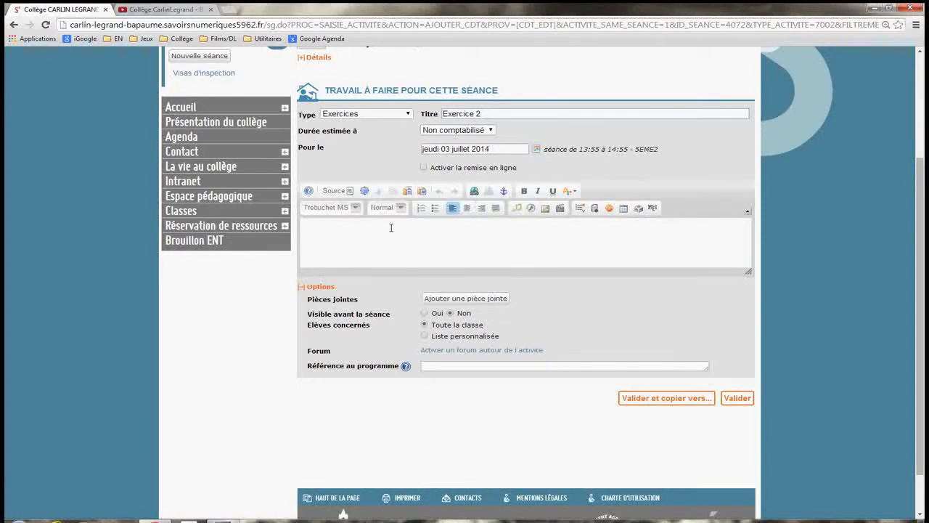
text(Exercice 2 de la ph)
Restrict Exercice 2 to a custom list containing the third and fourth named students, and validate the work
click(426, 335)
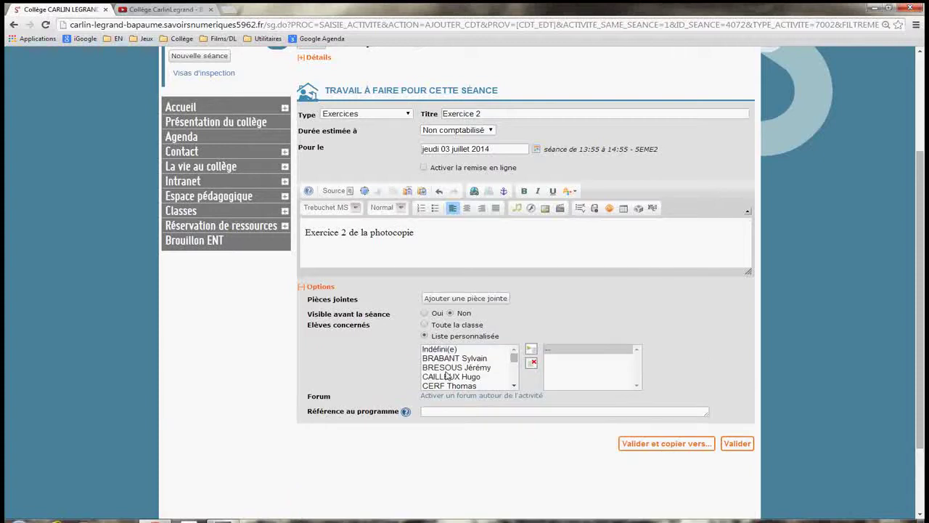
click(448, 376)
ctrl+click(447, 385)
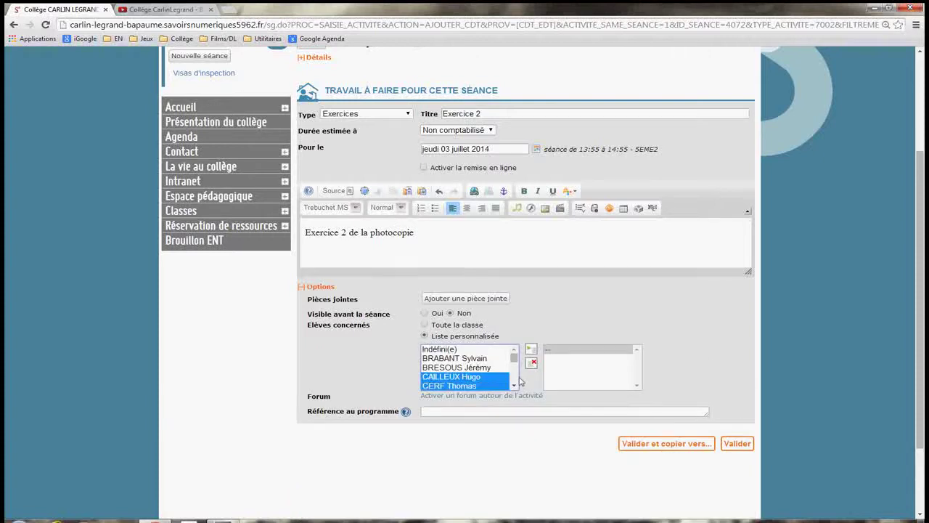
click(530, 351)
click(735, 444)
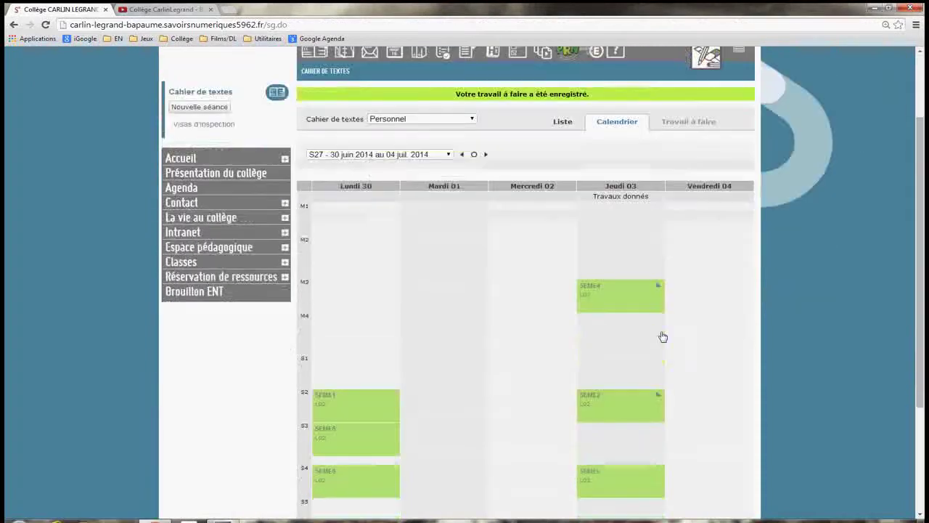
Consult Thursday's 13h55 5EME2 session and review its exercises, lesson content and work due after the session
click(628, 406)
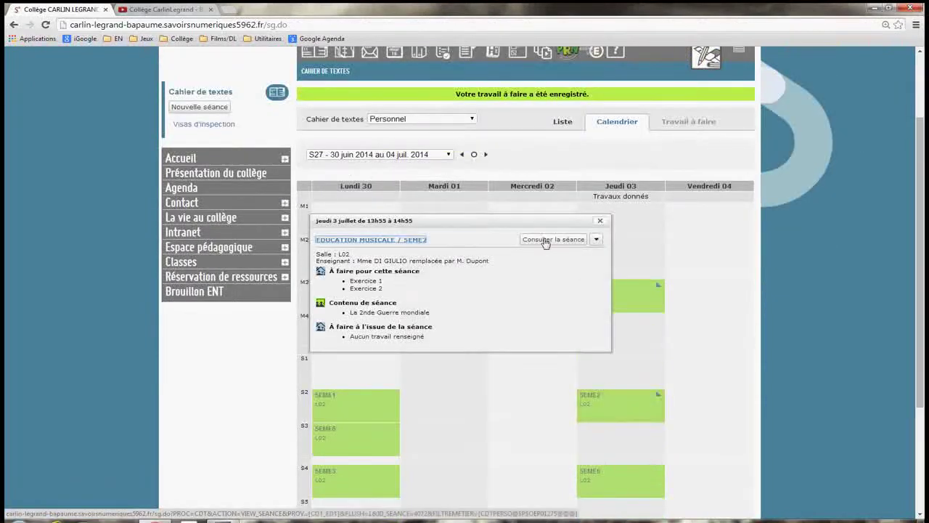
click(546, 240)
scroll(532, 292, down, 1)
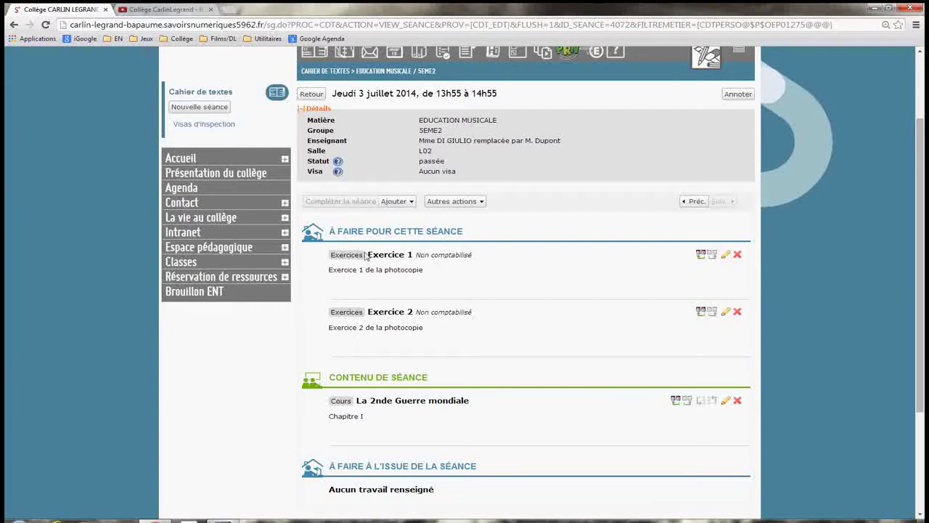
scroll(368, 311, down, 2)
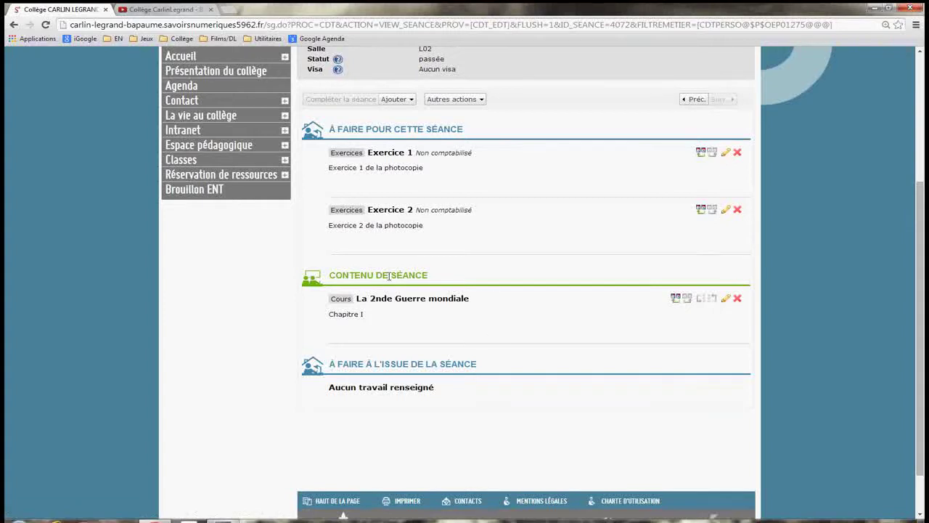
scroll(389, 276, up, 2)
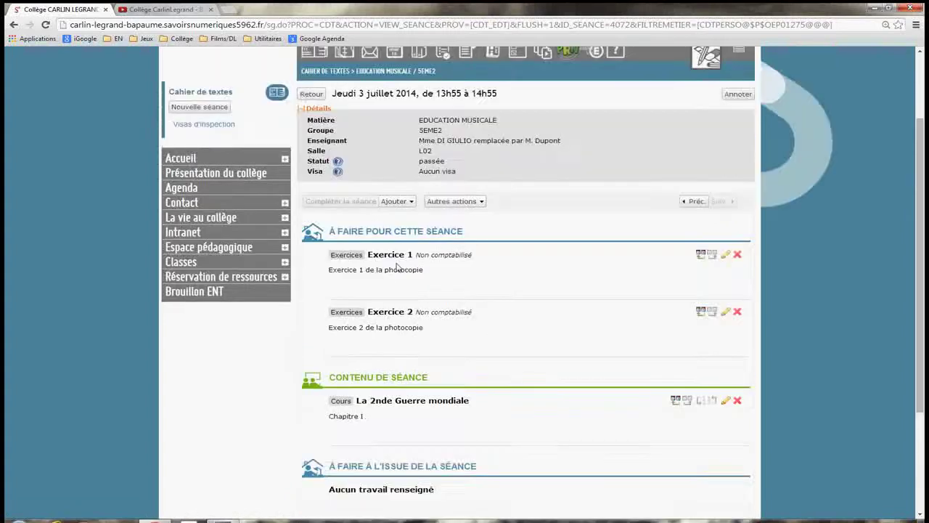
Try to copy both exercises and the lesson content to an EDUCATION MUSICALE/5EME3 session, and return to the calendar
click(413, 203)
click(468, 203)
click(457, 205)
click(452, 234)
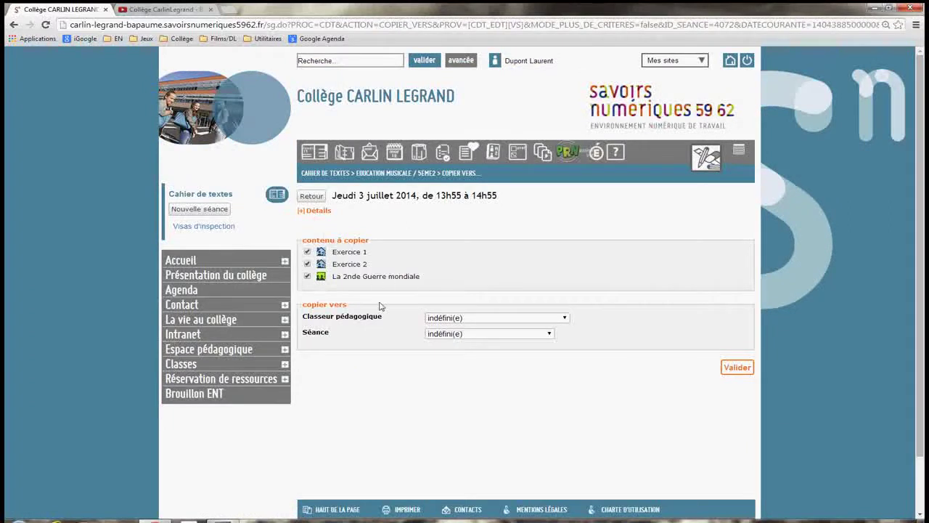
click(487, 333)
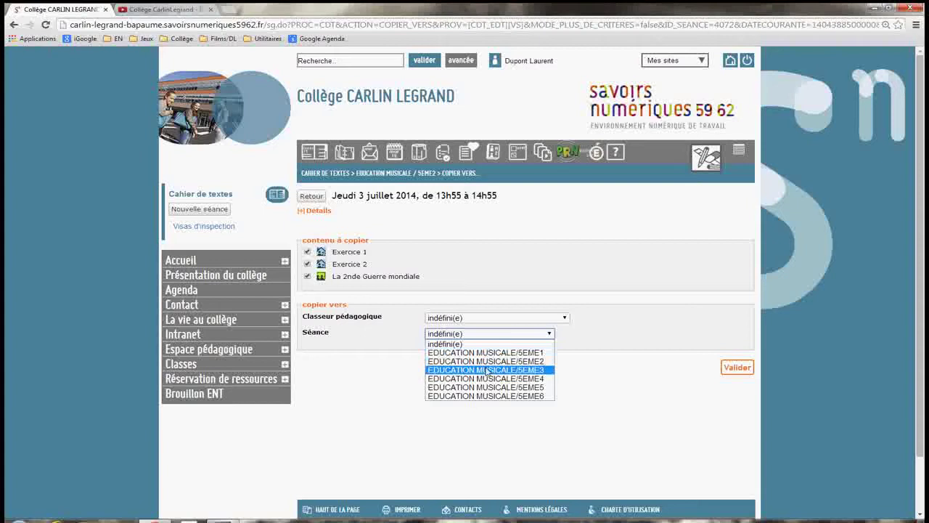
click(487, 370)
click(673, 333)
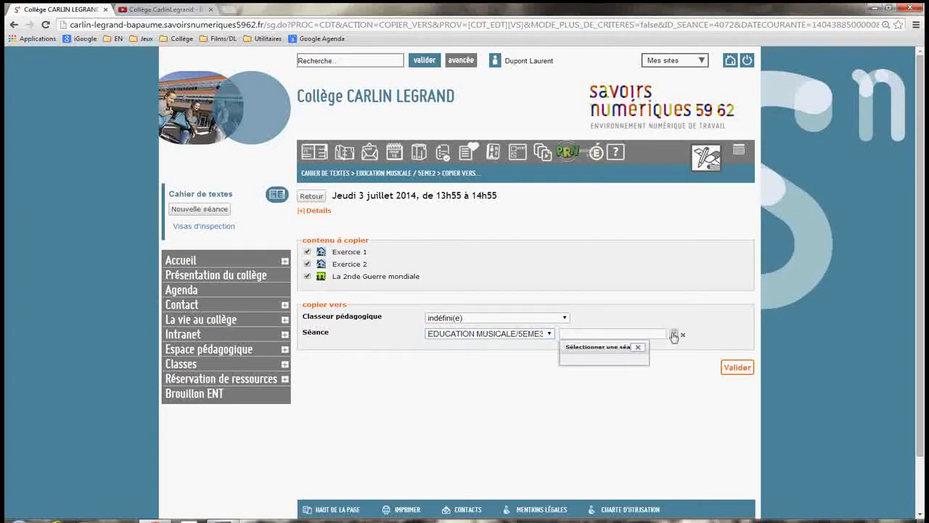
click(639, 347)
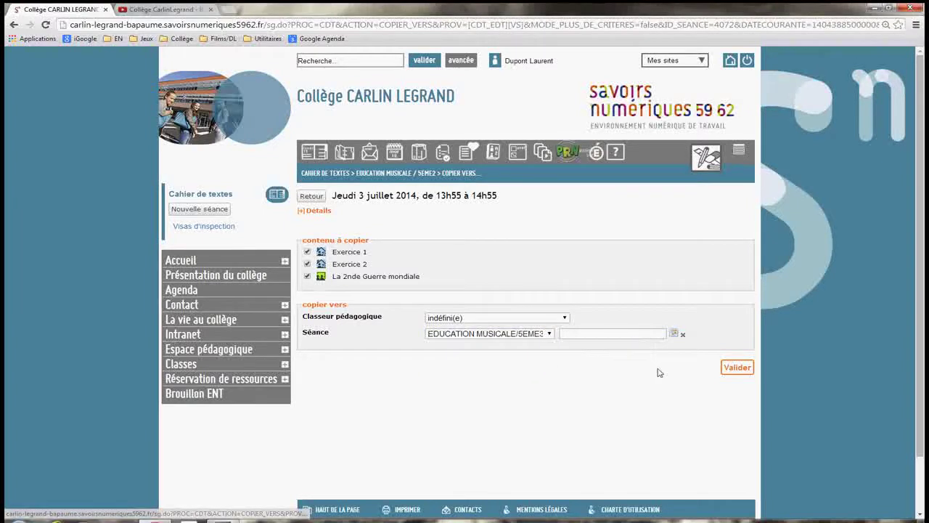
click(311, 196)
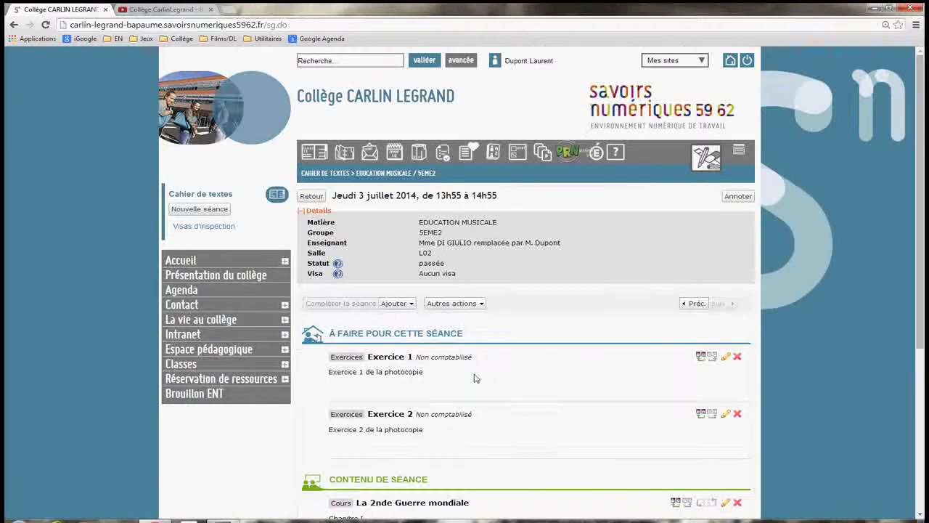
click(312, 196)
Examine the summary of Thursday's 13h55 5EME2 session, its options for adding content, and its full session page
scroll(512, 307, down, 2)
scroll(512, 307, down, 1)
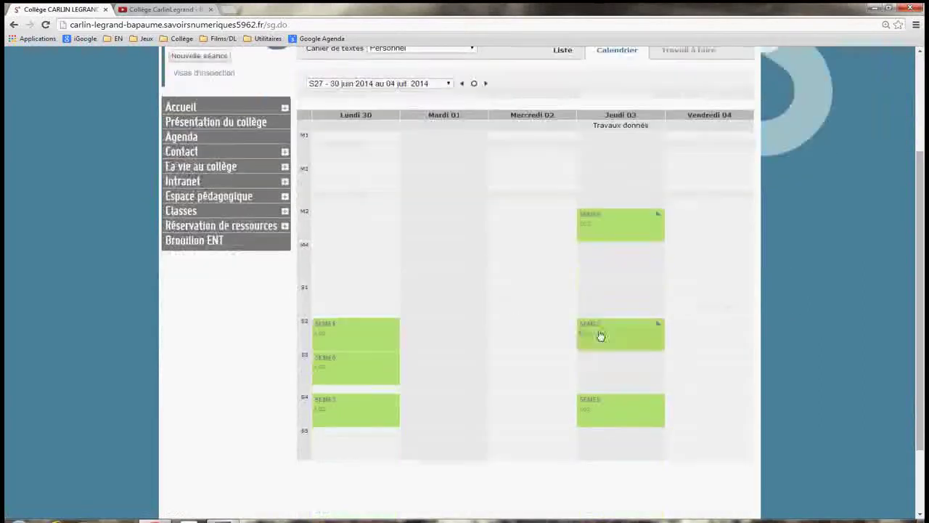
click(618, 341)
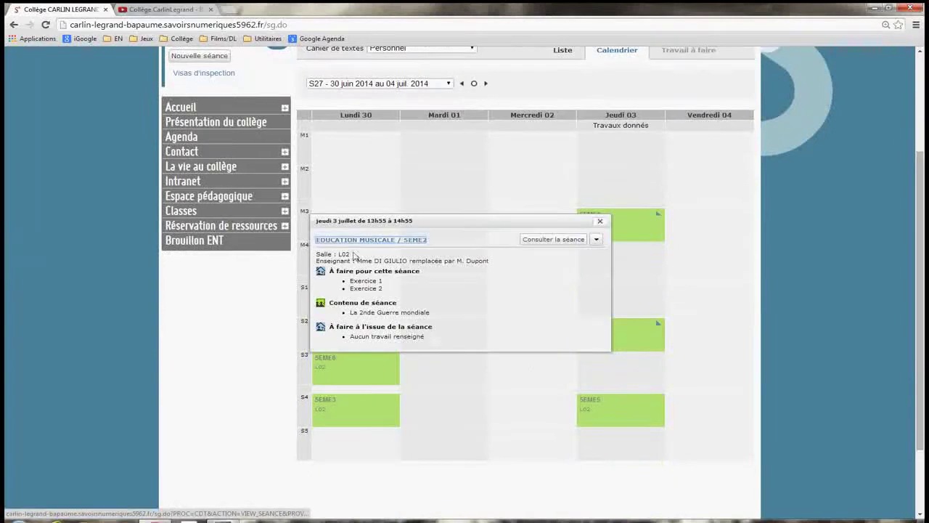
click(596, 239)
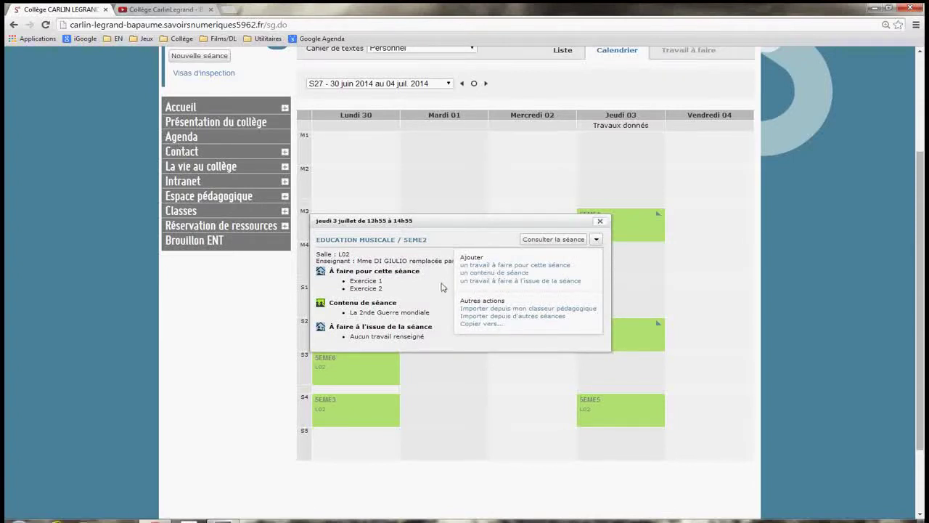
click(539, 241)
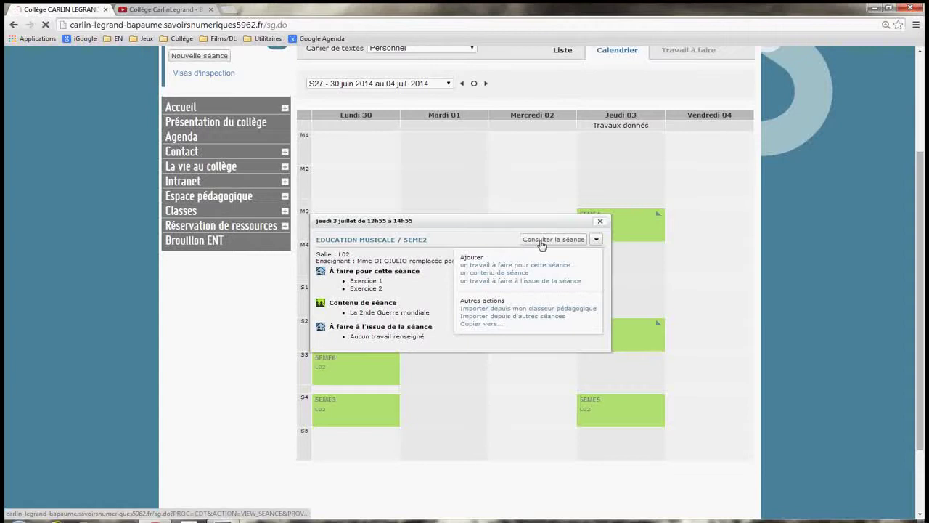
click(404, 305)
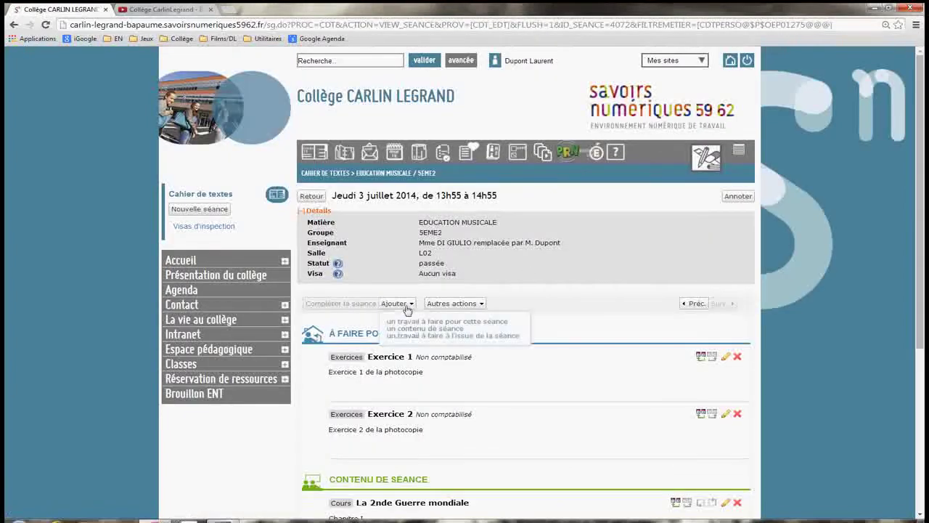
click(608, 328)
scroll(608, 328, down, 1)
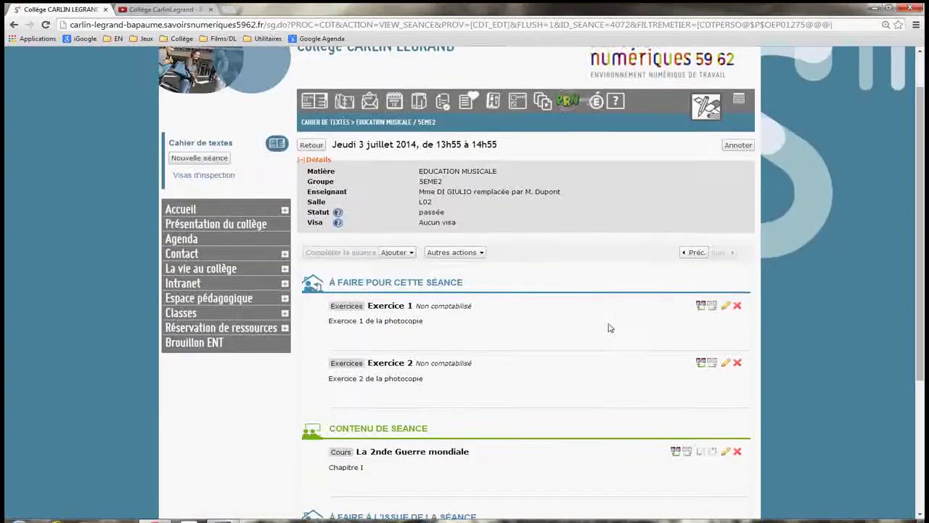
scroll(618, 311, down, 1)
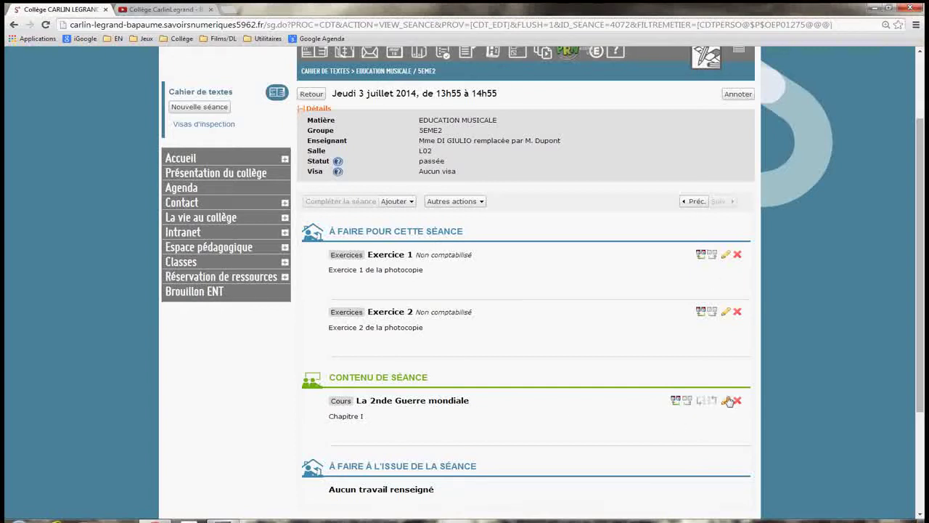
Try to insert a link into the description of the "La 2nde Guerre mondiale" lesson, and return to the calendar without saving
click(725, 400)
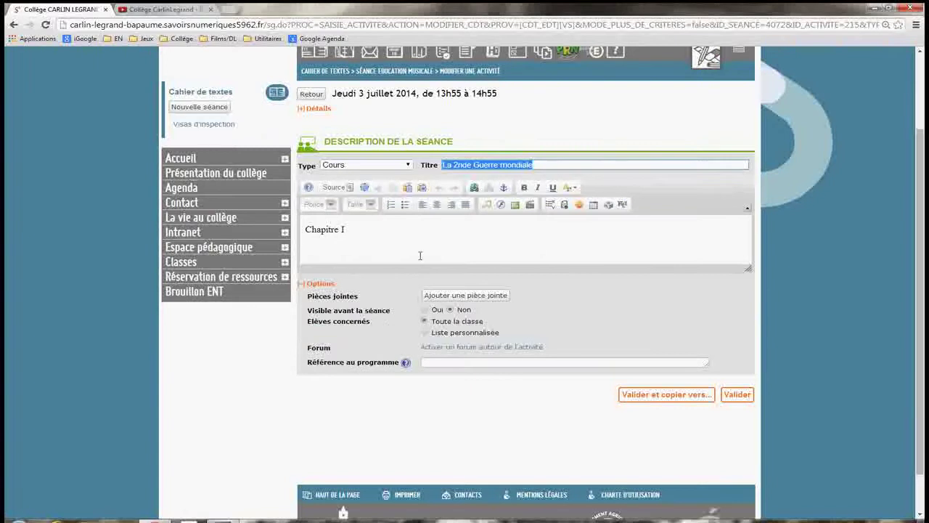
click(327, 241)
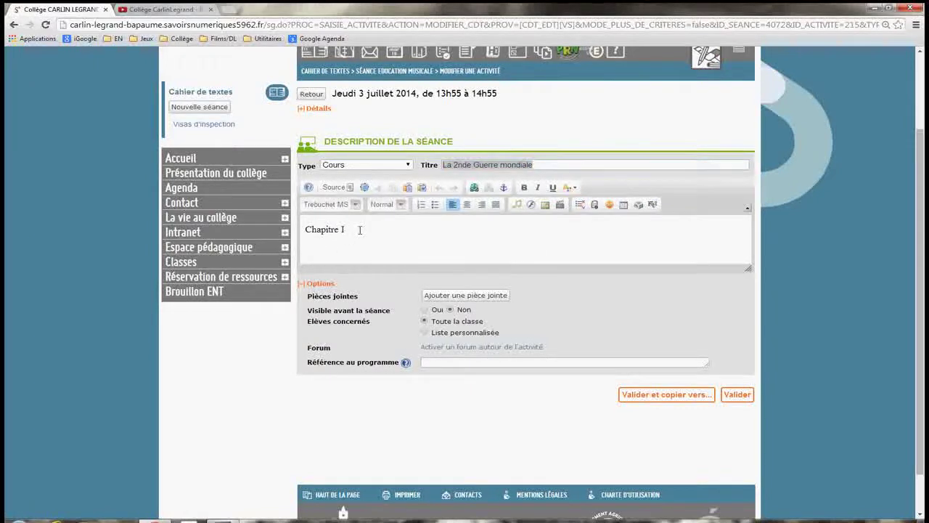
click(474, 187)
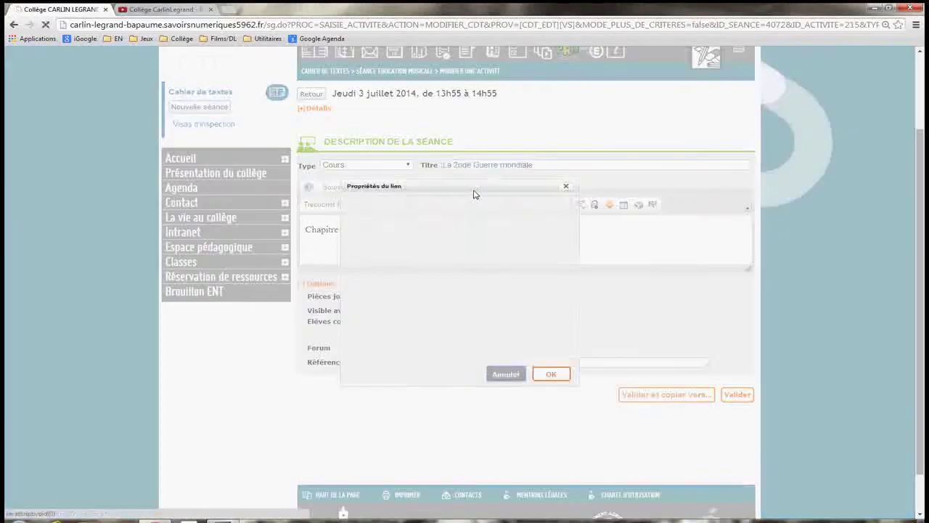
click(565, 186)
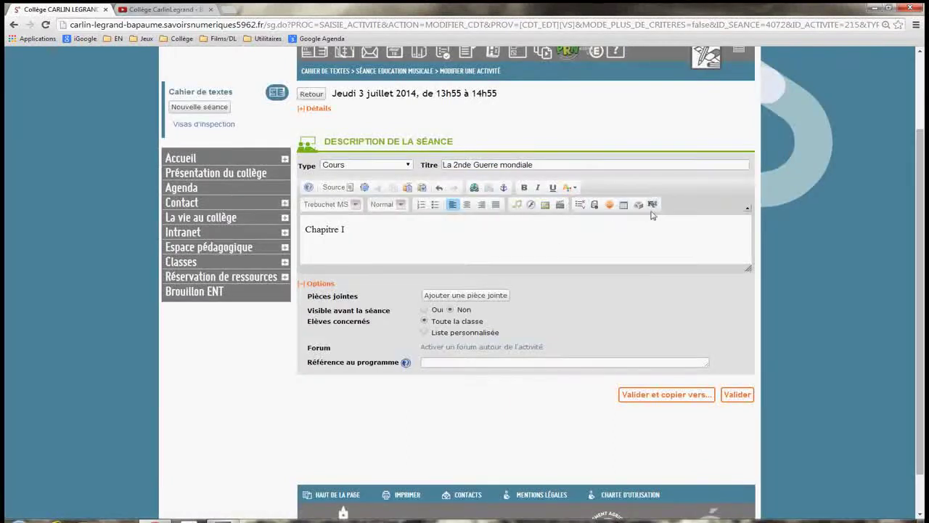
scroll(589, 263, up, 3)
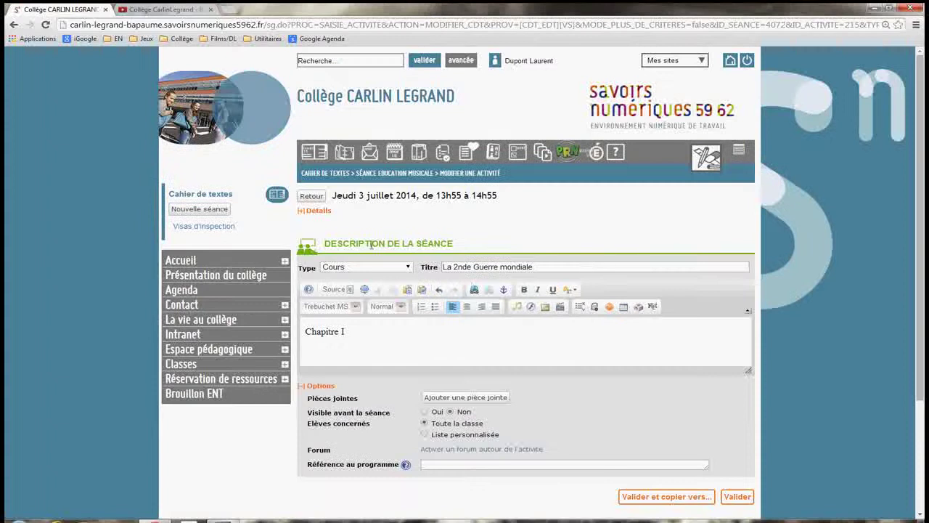
click(311, 196)
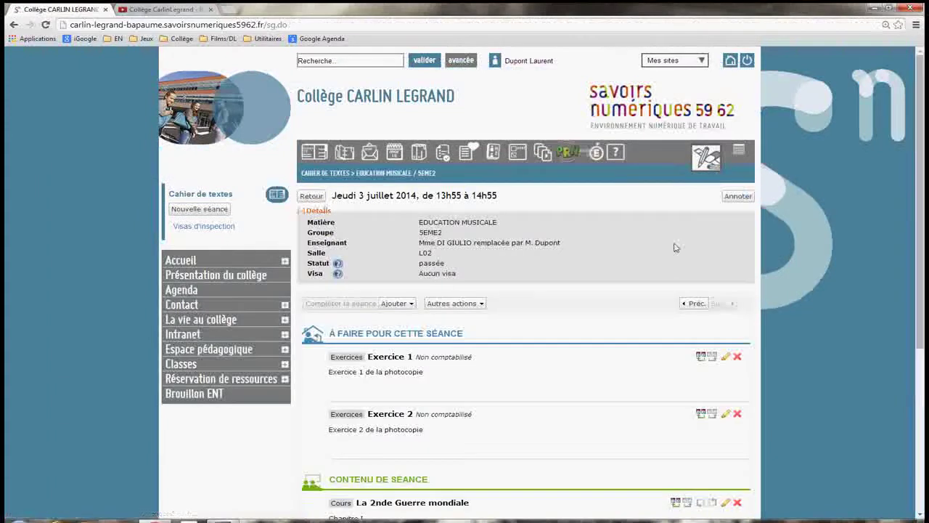
click(312, 197)
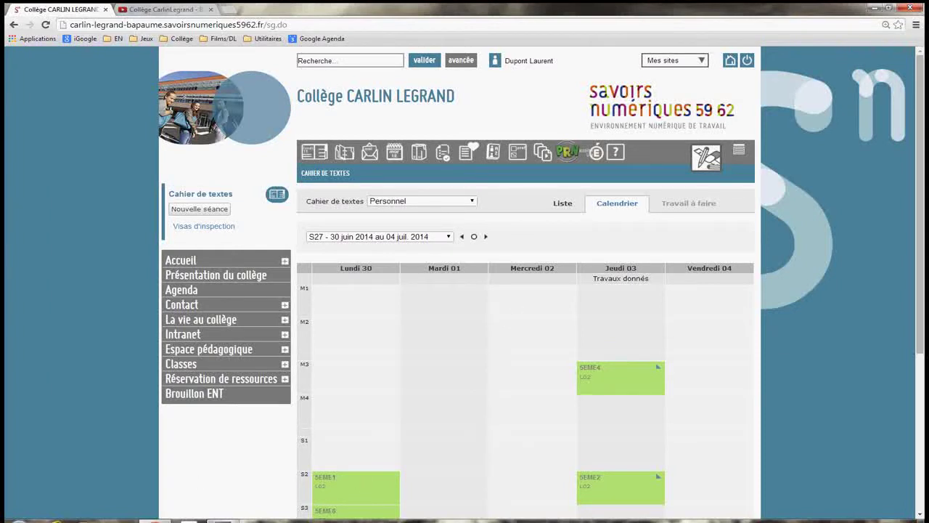
click(824, 520)
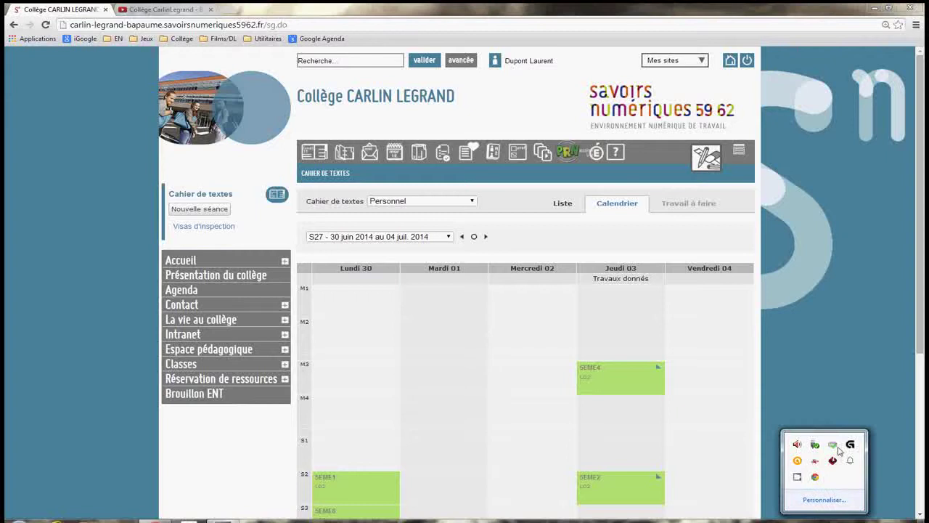
right_click(797, 476)
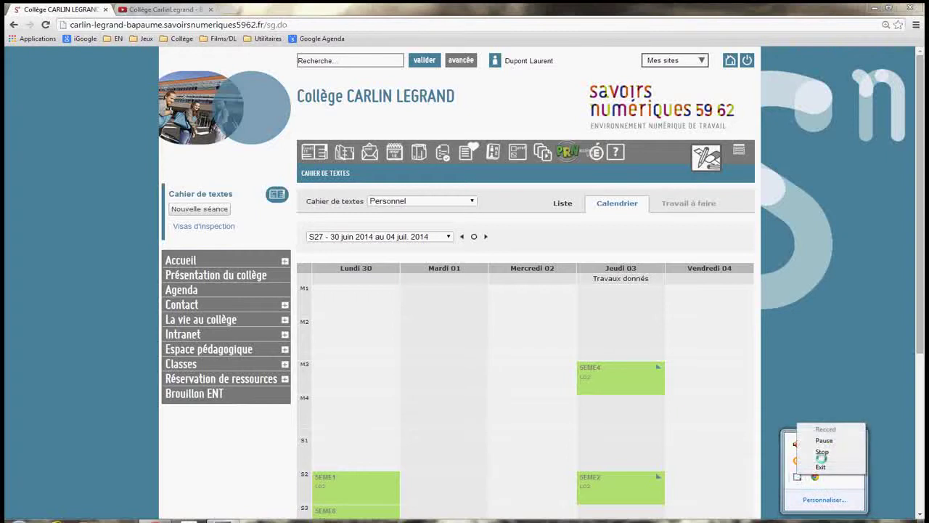